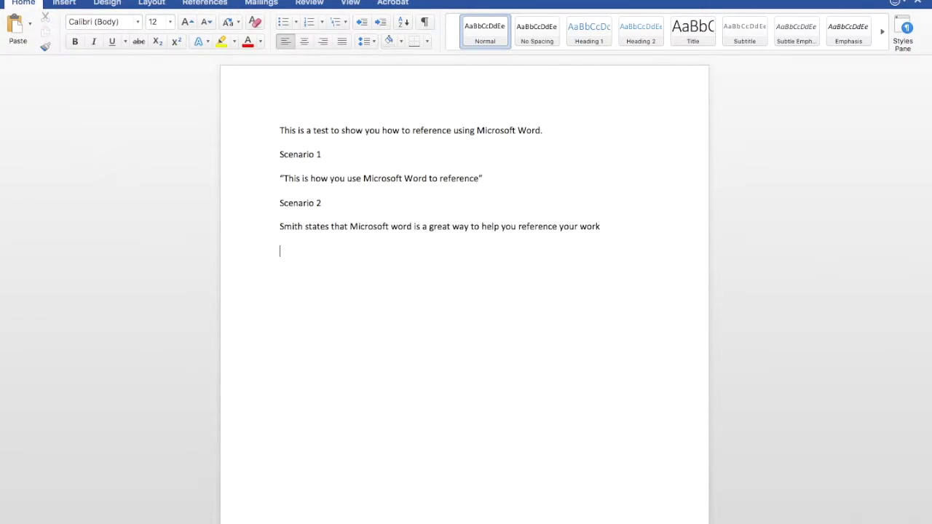
On the References tab, try the APA citation style, then switch to Harvard - Anglia
{"action": "left_click", "coordinate": [200, 4]}
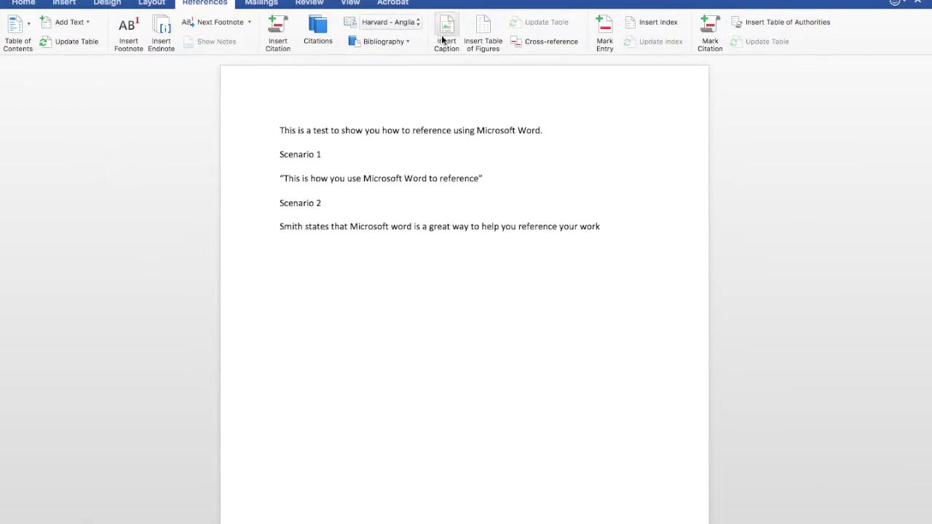
{"action": "left_click", "coordinate": [414, 24]}
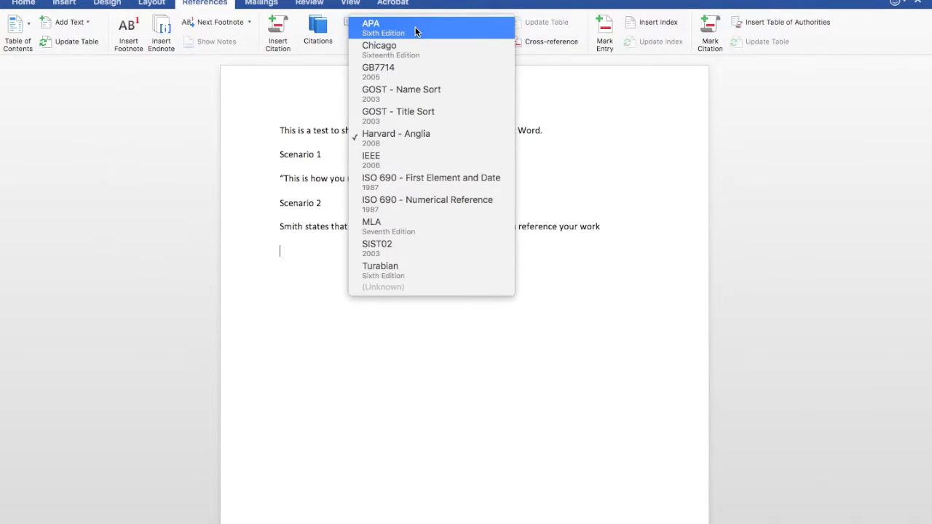
{"action": "left_click", "coordinate": [415, 29]}
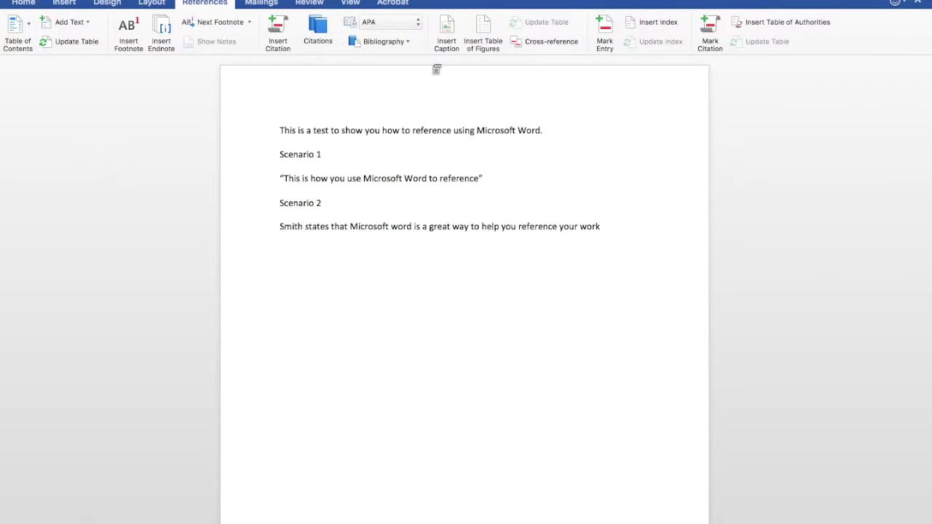
{"action": "left_click", "coordinate": [412, 23]}
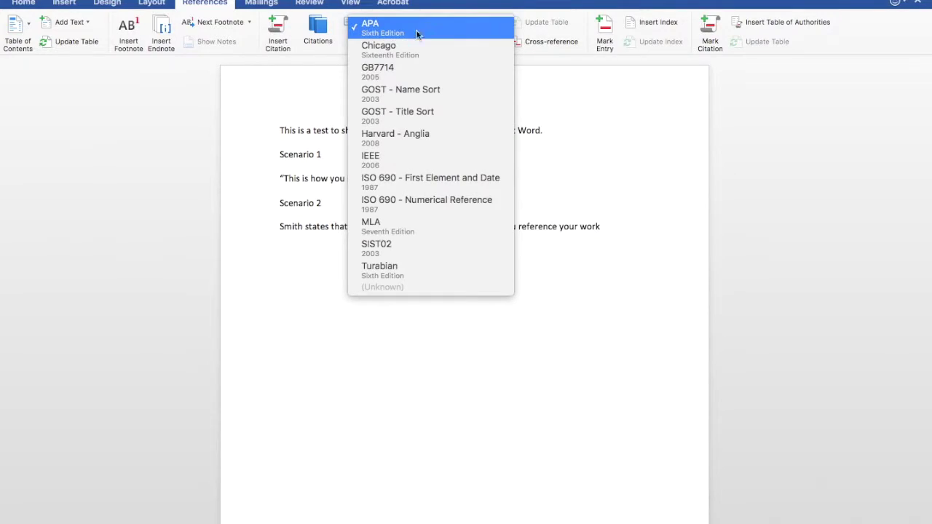
{"action": "left_click", "coordinate": [443, 134]}
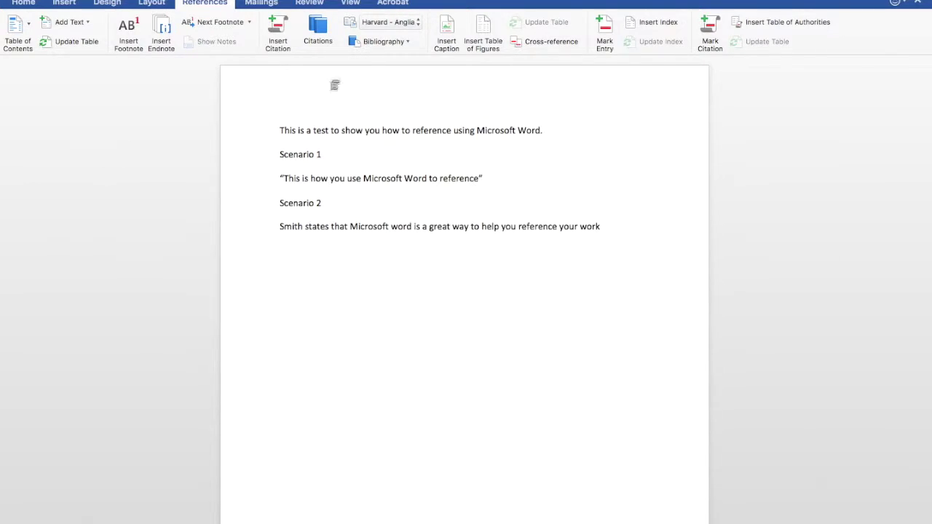
Start a new Book source with the author's name, title 'The Best Ways to Reference' and city Sydney
{"action": "left_click", "coordinate": [276, 36]}
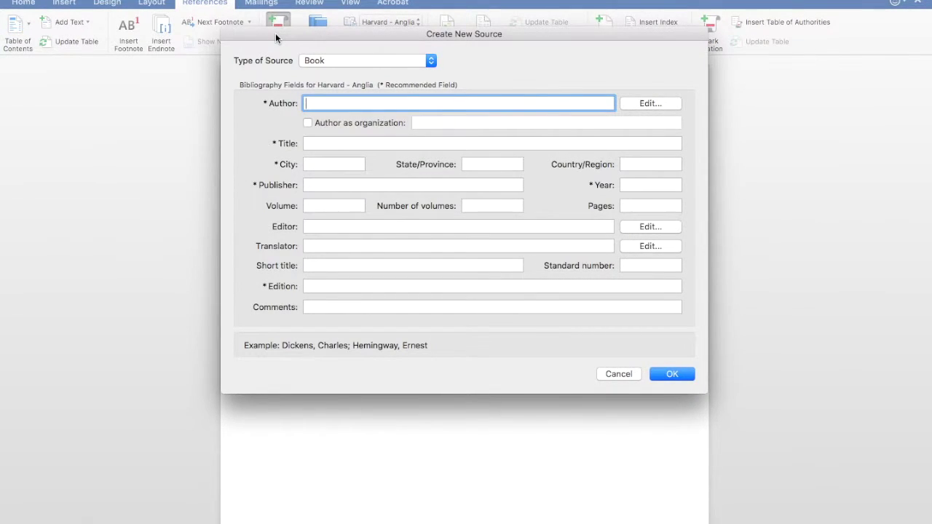
{"action": "left_click", "coordinate": [378, 61]}
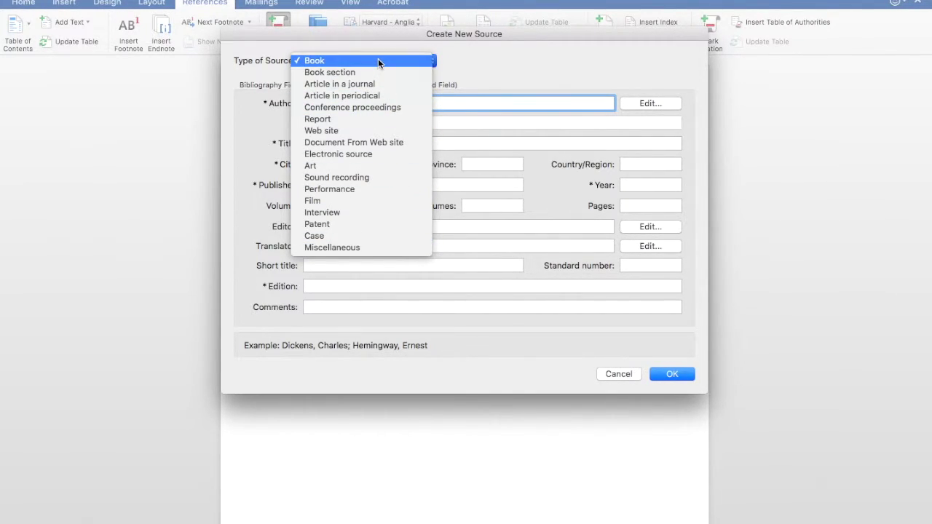
{"action": "left_click", "coordinate": [378, 61]}
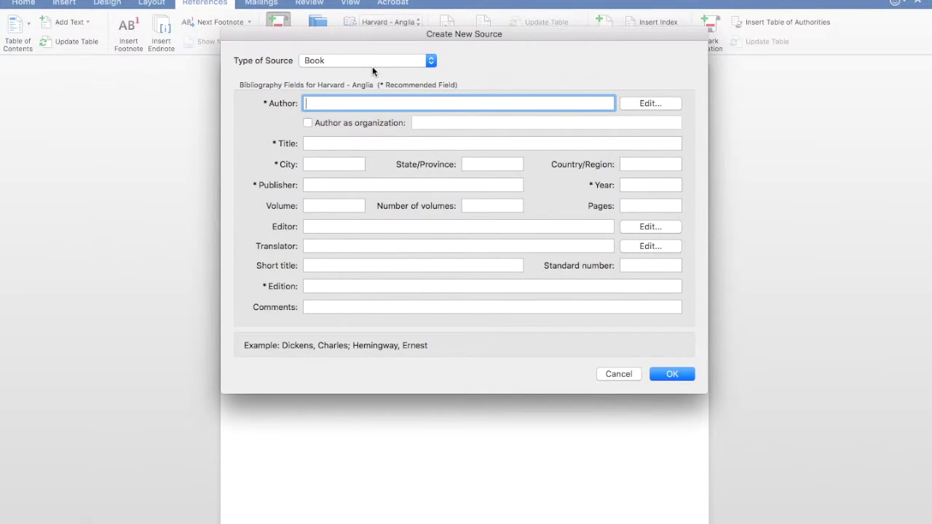
{"action": "type", "text": "Brown, Bradley"}
{"action": "key", "text": "Tab"}
{"action": "type", "text": "The Best Ways to Reference"}
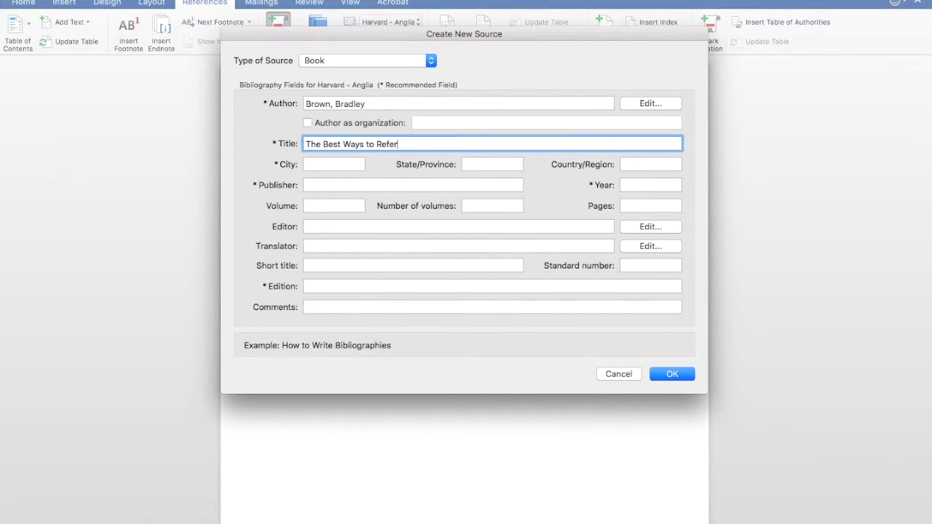
{"action": "key", "text": "Tab"}
{"action": "type", "text": "Sydney"}
Add publisher Brown Press, year 2013 and 2nd Edition, then insert the citation after the quotation
{"action": "key", "text": "Tab"}
{"action": "type", "text": "Brown Press"}
{"action": "key", "text": "Tab"}
{"action": "type", "text": "2013"}
{"action": "key", "text": "Tab"}
{"action": "type", "text": "2nd Edition"}
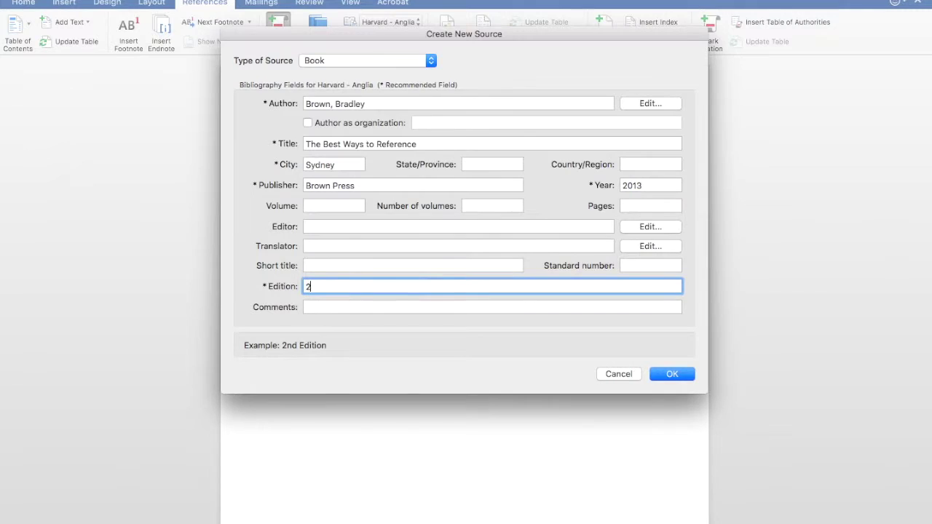
{"action": "left_click", "coordinate": [671, 374]}
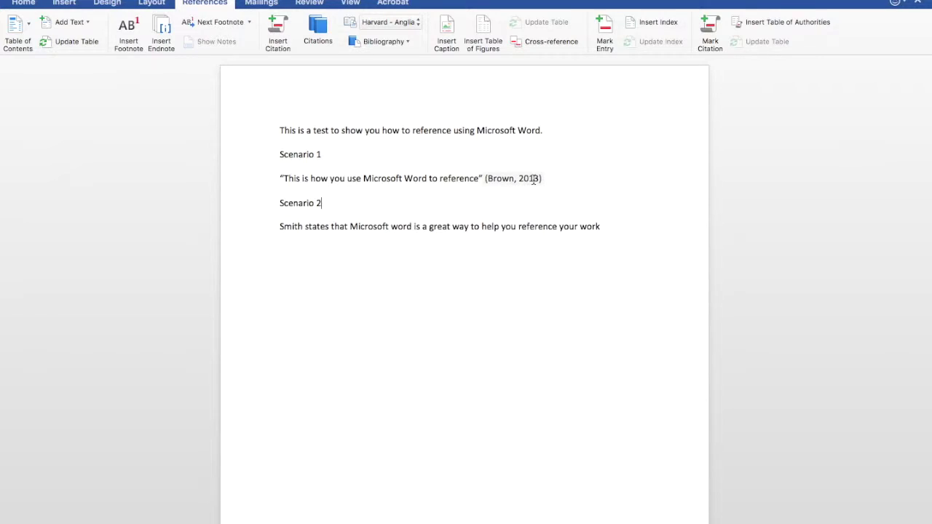
{"action": "left_click", "coordinate": [533, 180]}
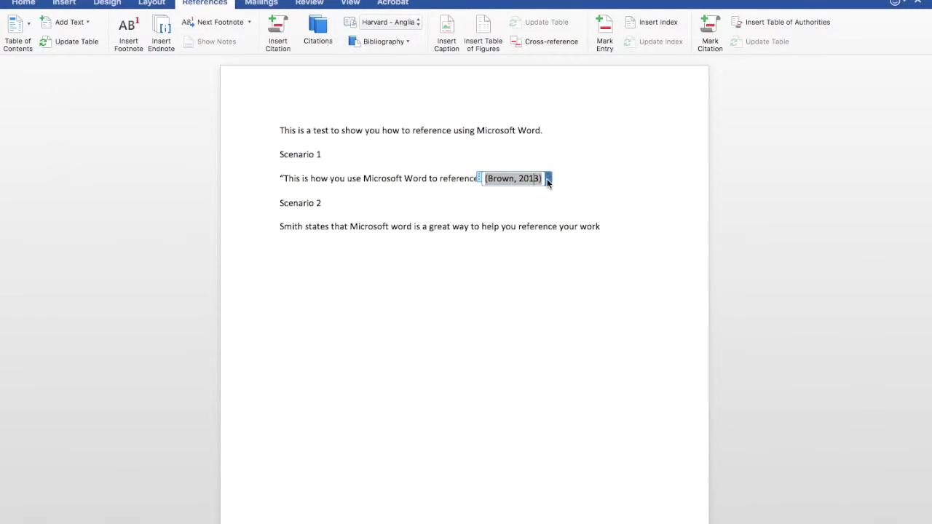
Edit the Scenario 1 citation to include page 56, so it reads 2013, p. 56
{"action": "left_click", "coordinate": [548, 181]}
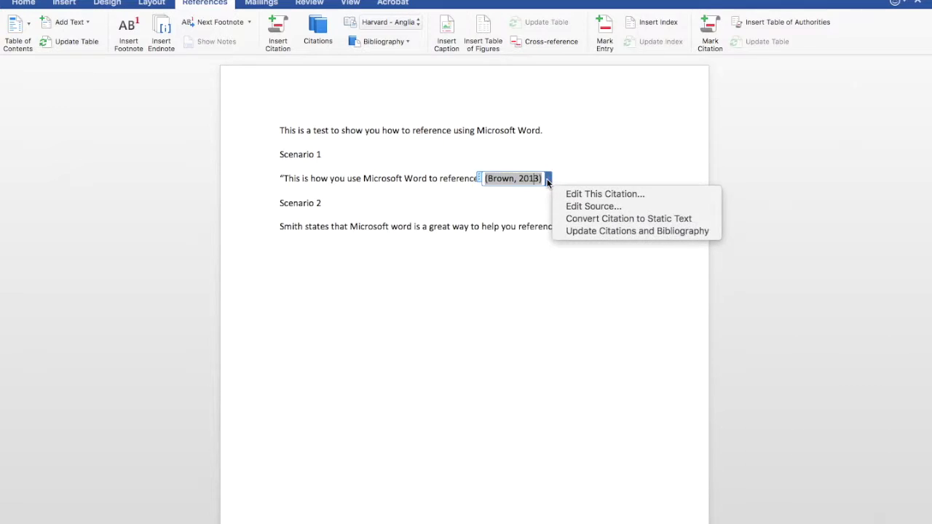
{"action": "left_click", "coordinate": [644, 195]}
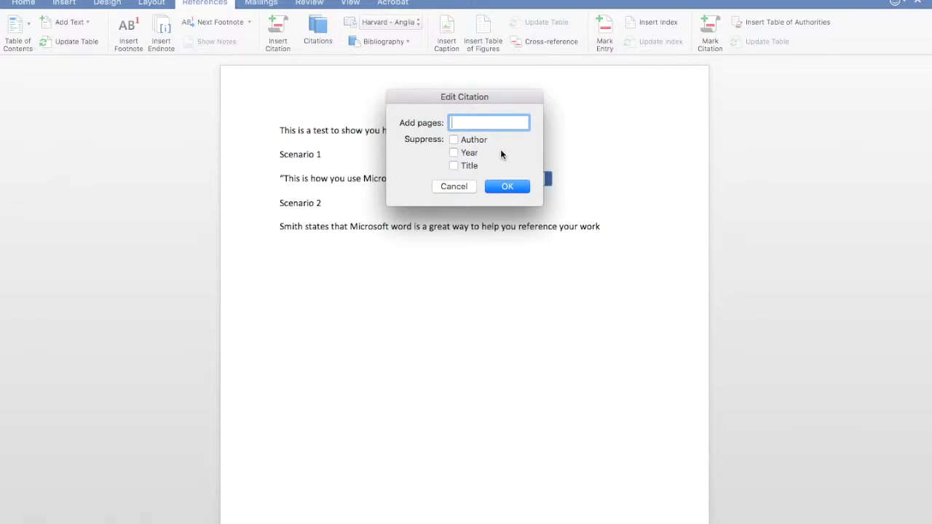
{"action": "type", "text": "56"}
{"action": "left_click", "coordinate": [512, 189]}
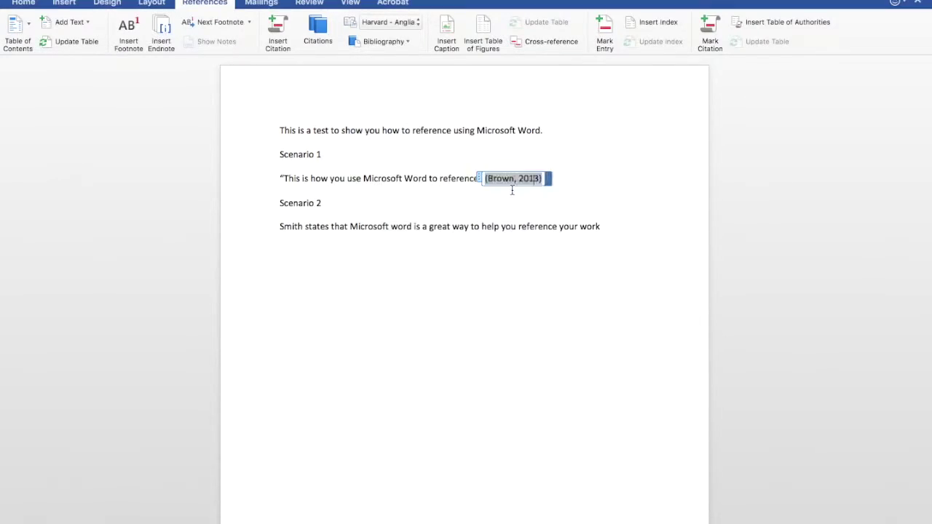
{"action": "left_click", "coordinate": [608, 266]}
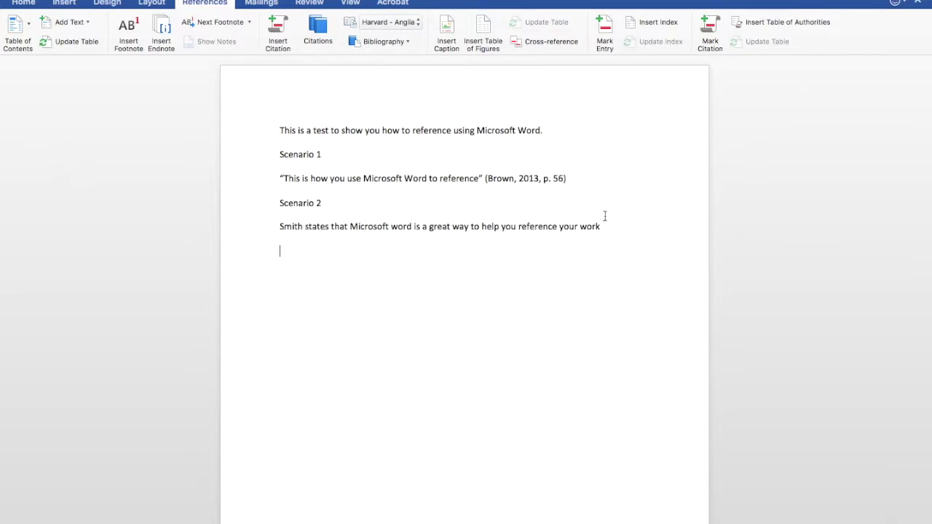
{"action": "left_click", "coordinate": [609, 227]}
Start a new Web site source with the author's name and page name 'How To...'
{"action": "left_click", "coordinate": [277, 31]}
{"action": "left_click", "coordinate": [311, 60]}
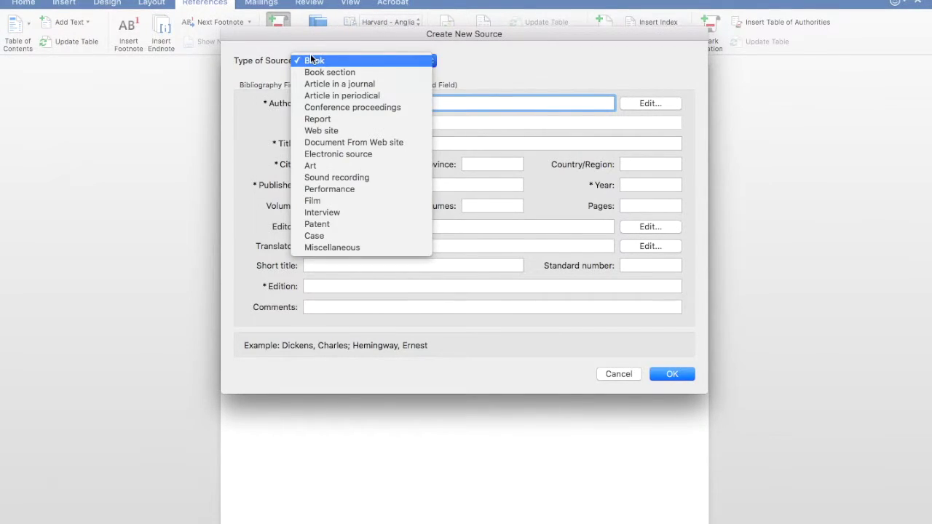
{"action": "left_click", "coordinate": [346, 131]}
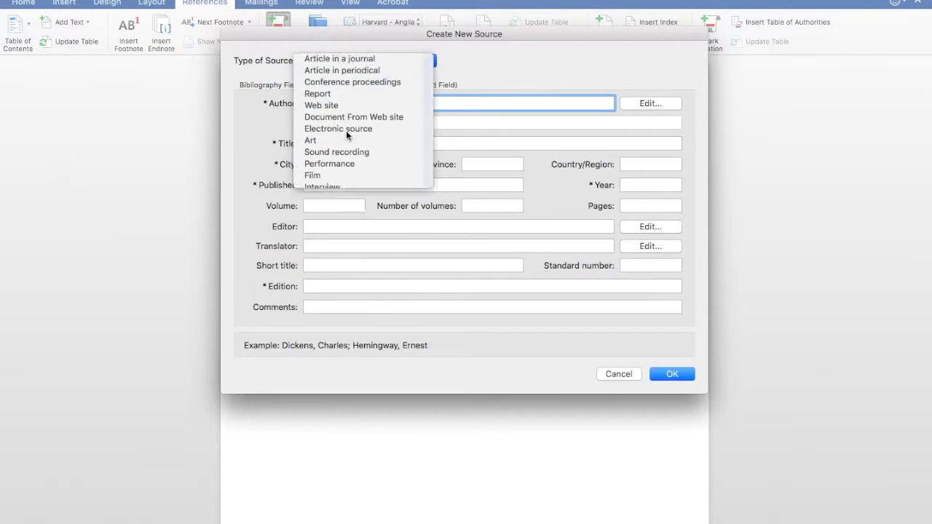
{"action": "type", "text": "Smith, John"}
{"action": "key", "text": "Tab"}
{"action": "type", "text": "How To..."}
{"action": "left_click", "coordinate": [370, 217]}
{"action": "type", "text": "https://www.howtodostuff.com"}
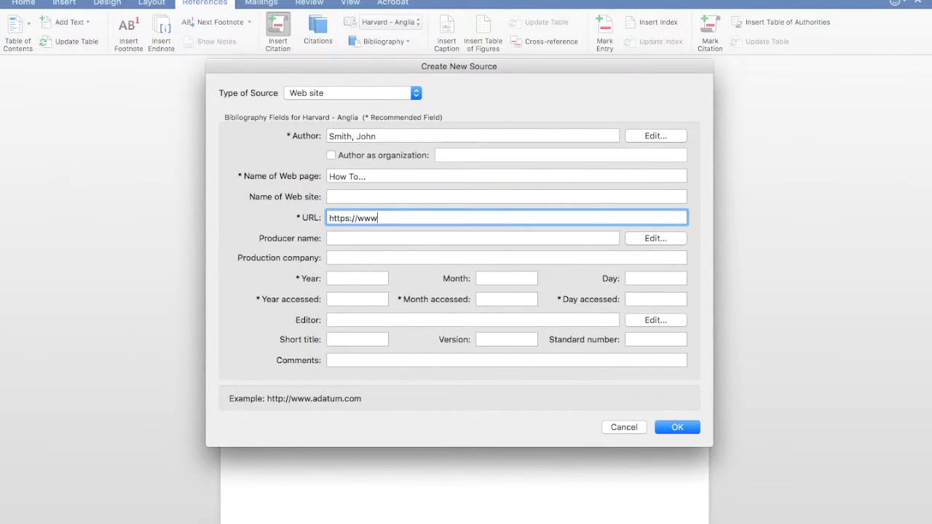
{"action": "left_click", "coordinate": [335, 277]}
{"action": "type", "text": "2003\tJune\t25"}
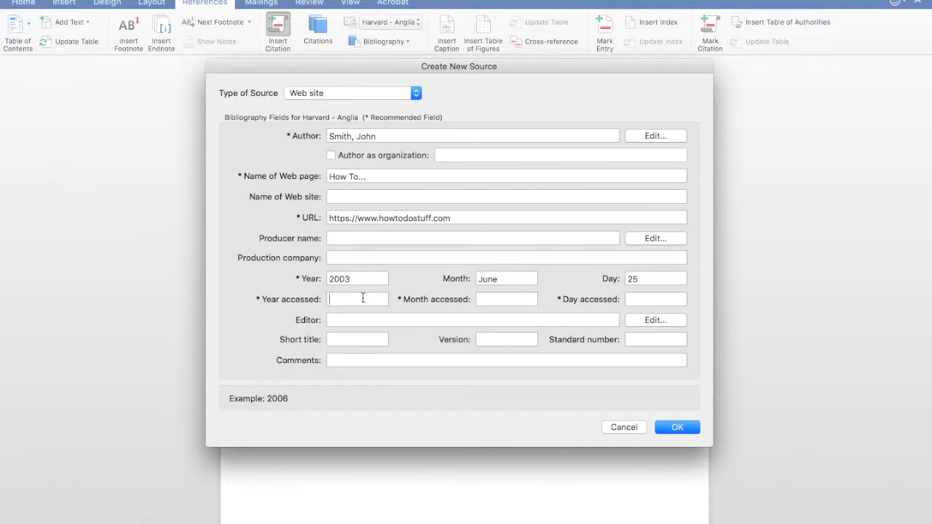
{"action": "left_click", "coordinate": [364, 299]}
{"action": "type", "text": "2016\tNovember\t29"}
{"action": "left_click", "coordinate": [660, 429]}
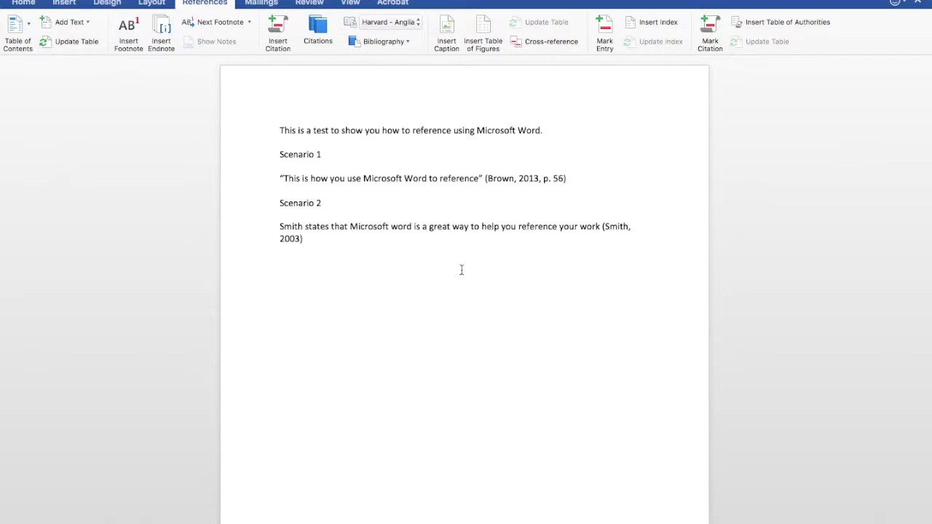
{"action": "key", "text": "Return"}
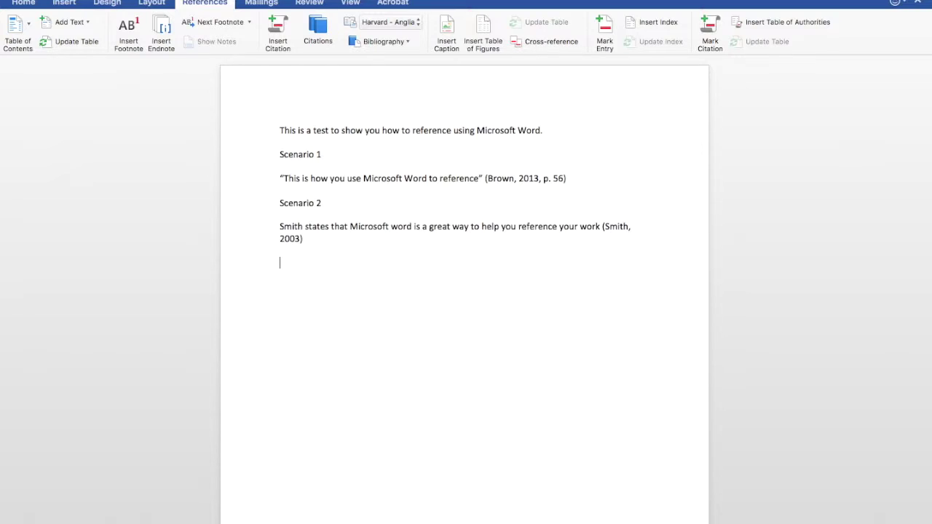
{"action": "left_click", "coordinate": [409, 41]}
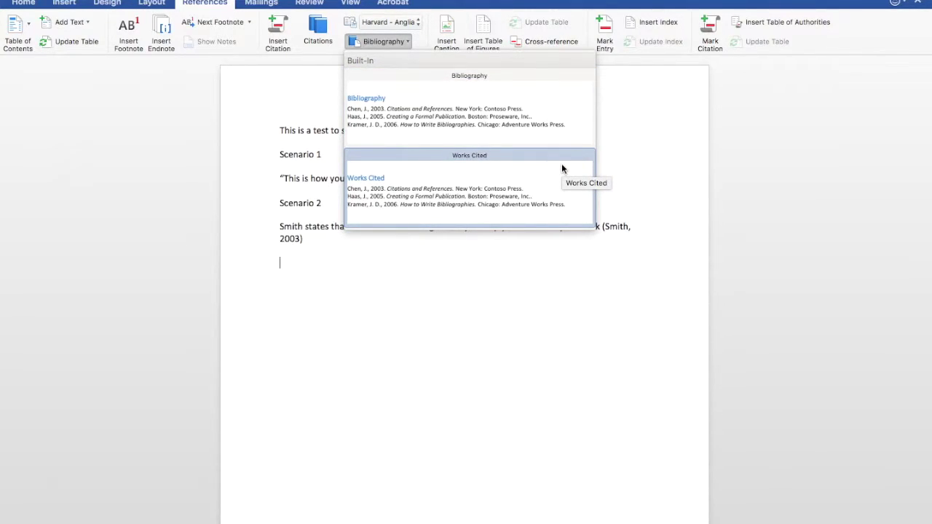
{"action": "left_click", "coordinate": [562, 340]}
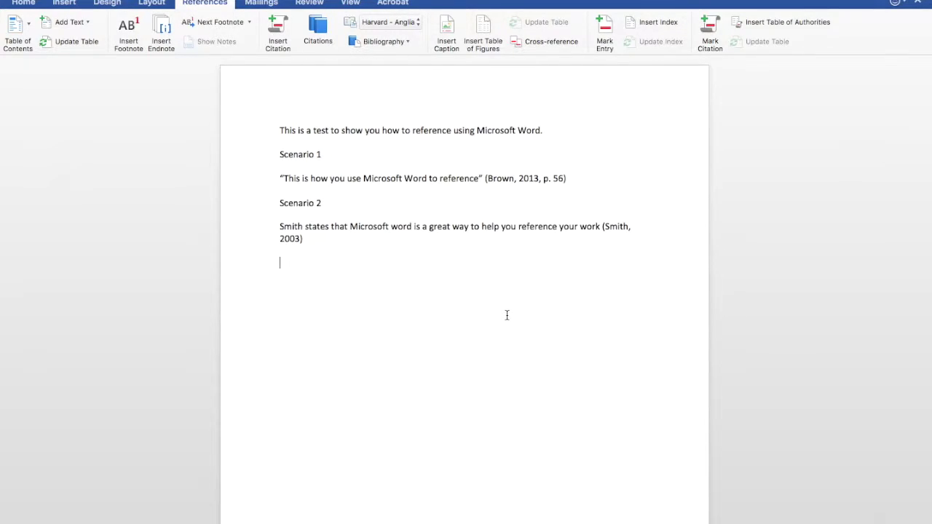
{"action": "left_click", "coordinate": [312, 31]}
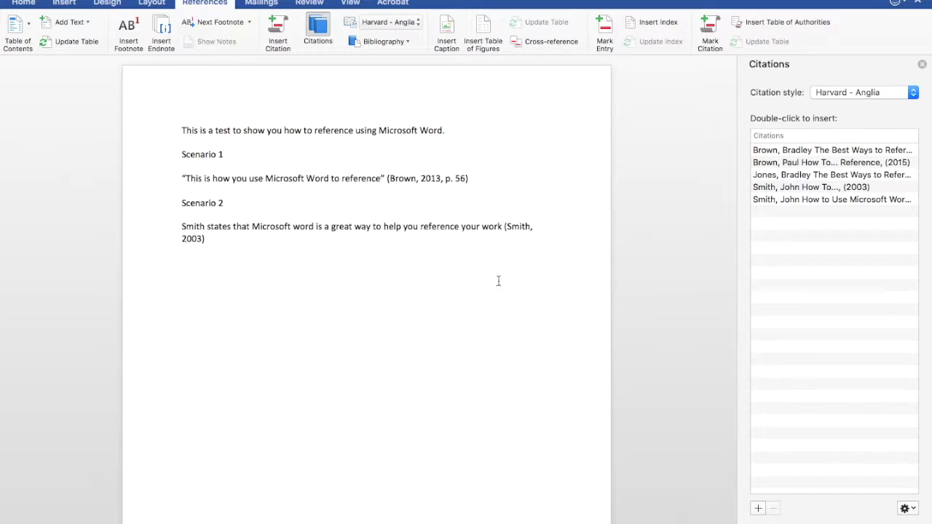
Insert a citation to the saved second 2013 source after the Scenario 2 citation, then open the Source Manager
{"action": "type", "text": "`"}
{"action": "double_click", "coordinate": [794, 175]}
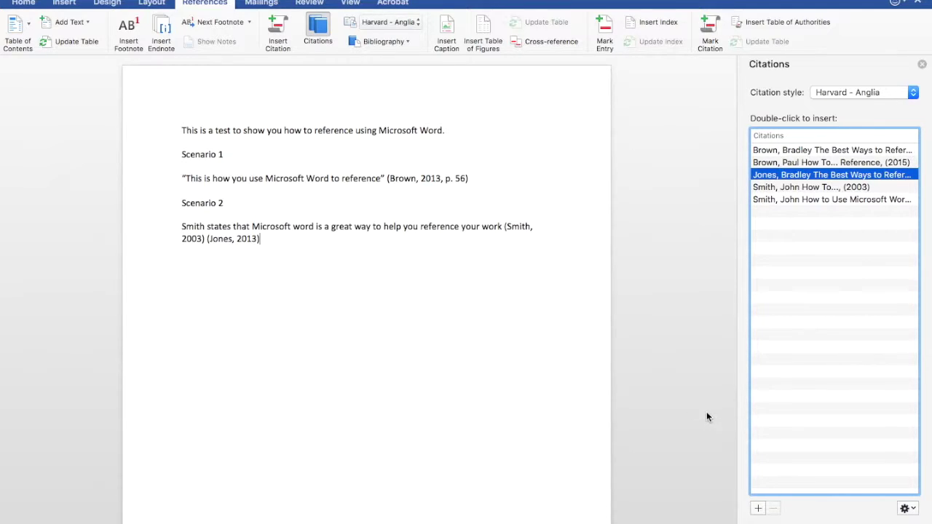
{"action": "left_click", "coordinate": [884, 446]}
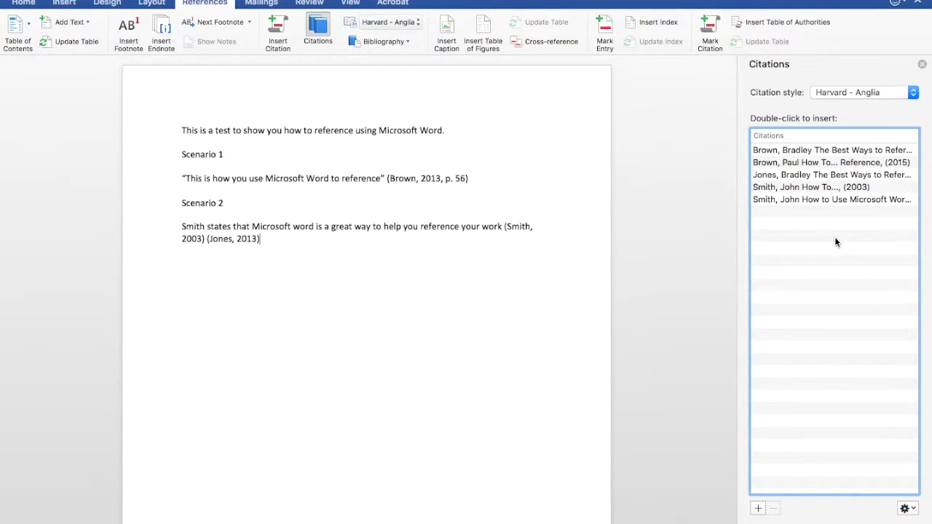
{"action": "left_click", "coordinate": [909, 509]}
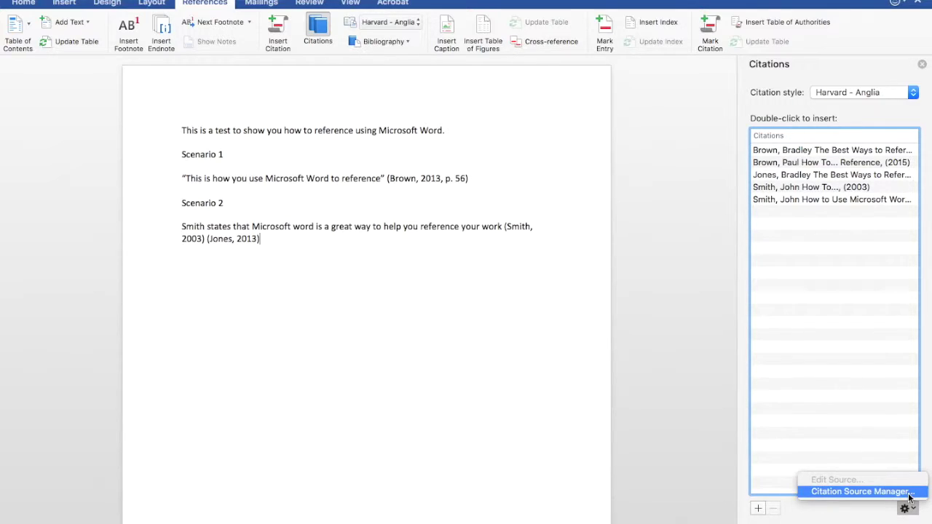
{"action": "left_click", "coordinate": [909, 494]}
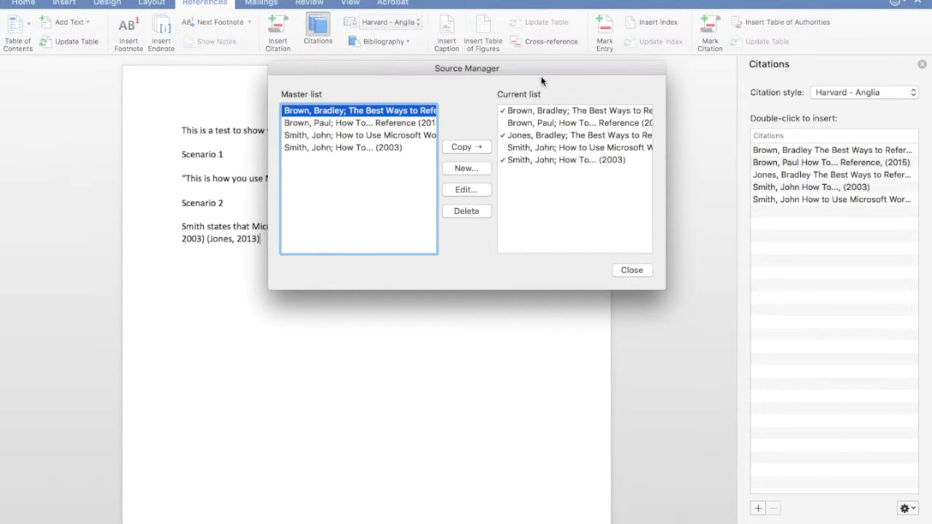
Reposition the Source Manager and review the five sources in the document's Current list
{"action": "left_click_drag", "start_coordinate": [540, 71], "coordinate": [439, 280]}
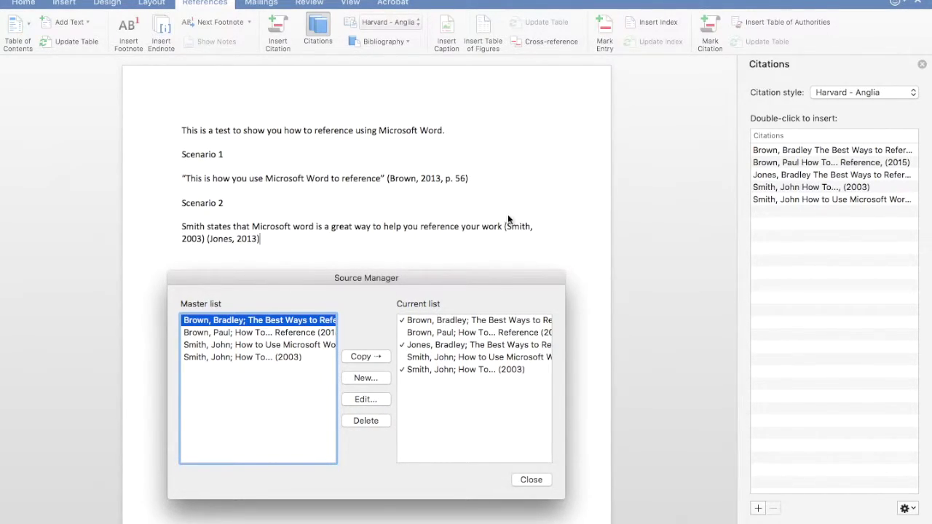
{"action": "left_click_drag", "start_coordinate": [468, 282], "coordinate": [549, 161]}
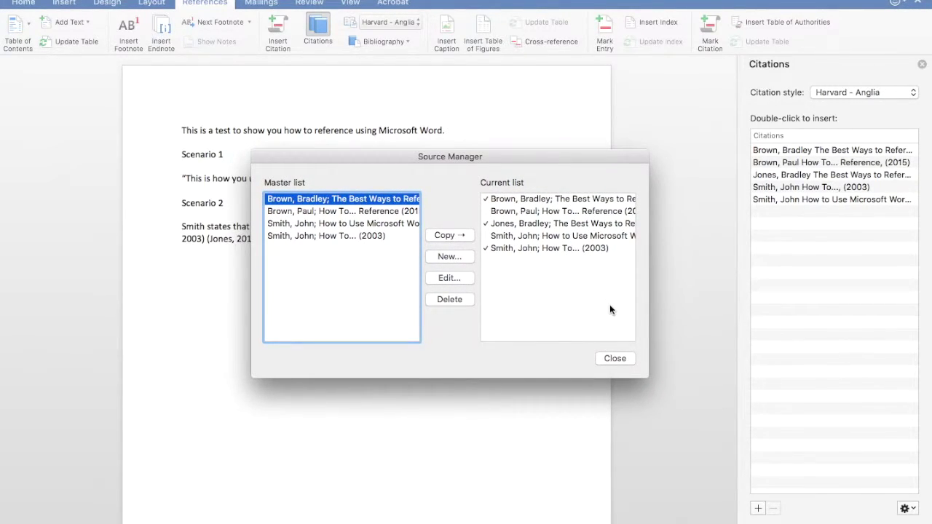
{"action": "left_click", "coordinate": [538, 195]}
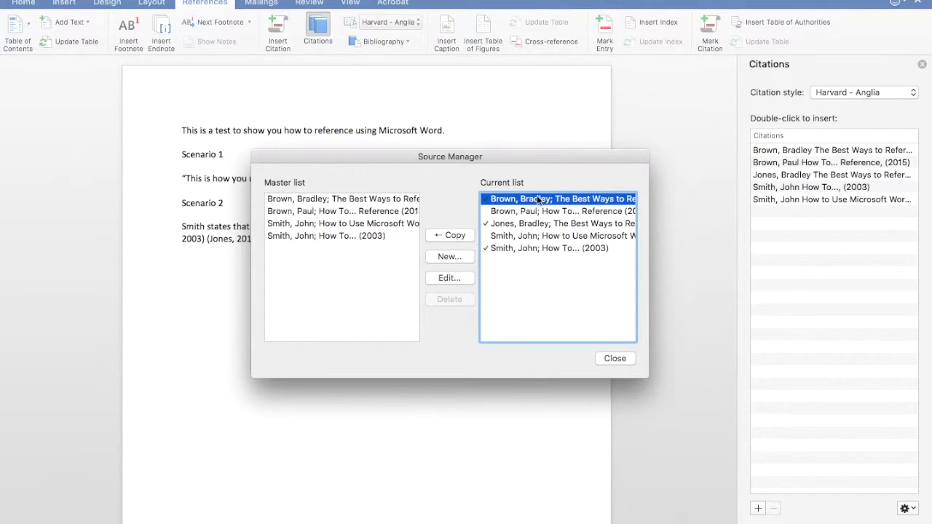
{"action": "left_click", "coordinate": [522, 224]}
{"action": "left_click", "coordinate": [507, 248]}
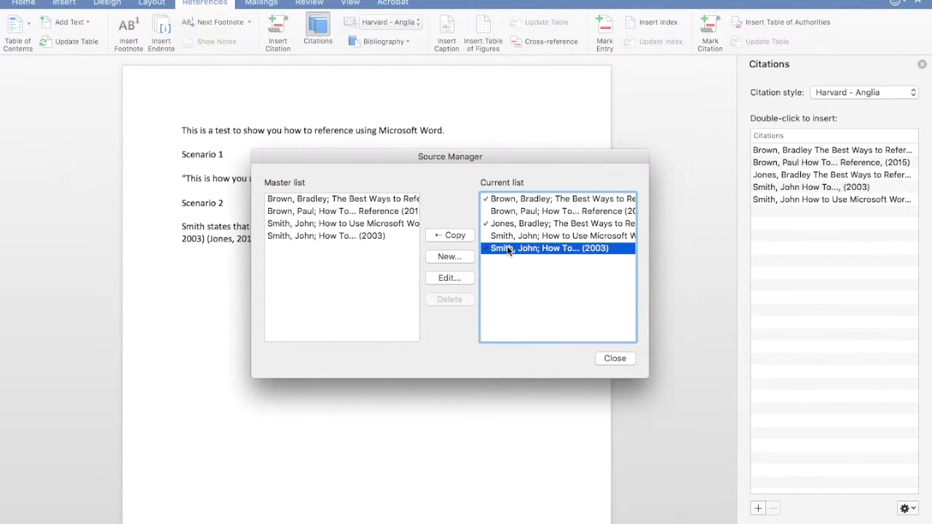
{"action": "left_click", "coordinate": [513, 288]}
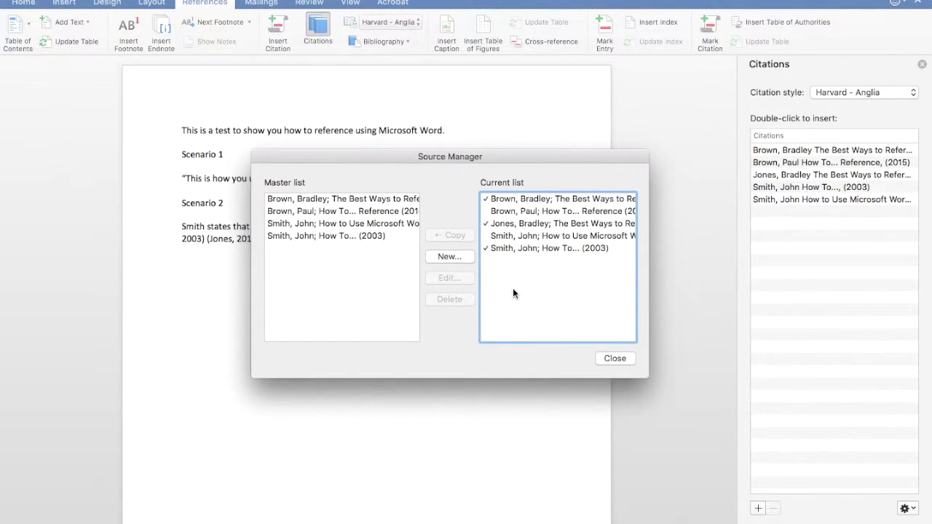
{"action": "left_click_drag", "start_coordinate": [513, 289], "coordinate": [496, 181]}
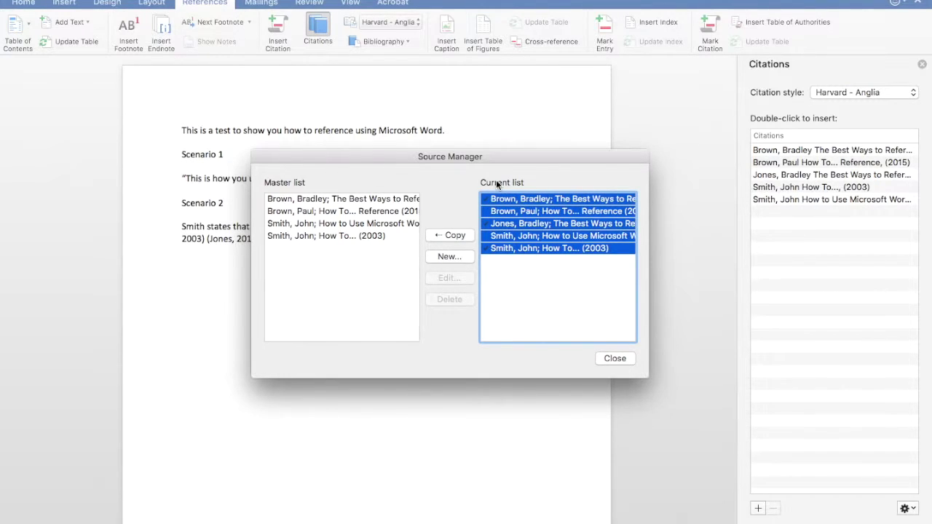
{"action": "left_click", "coordinate": [519, 300]}
Close the Source Manager and insert a Bibliography of all five sources below the Scenario 2 text
{"action": "left_click", "coordinate": [611, 360]}
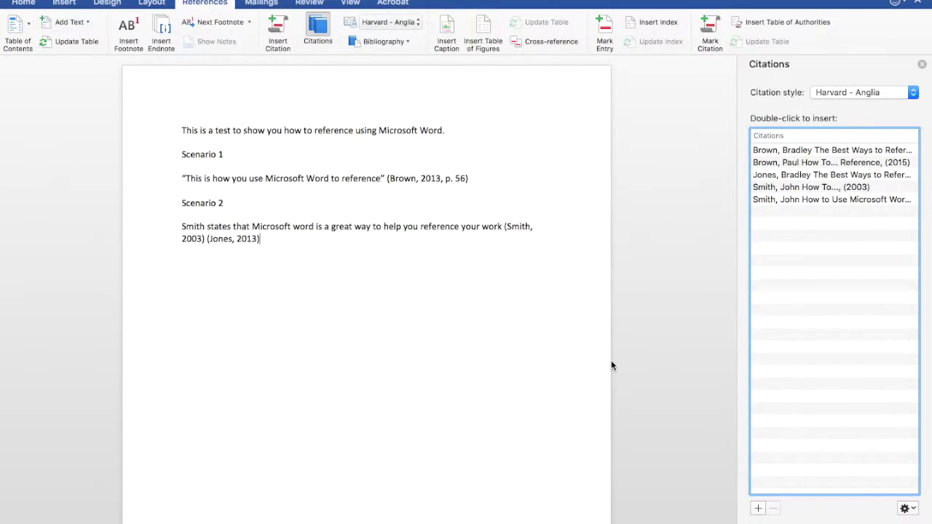
{"action": "left_click", "coordinate": [281, 308]}
{"action": "key", "text": "Return"}
{"action": "key", "text": "Return"}
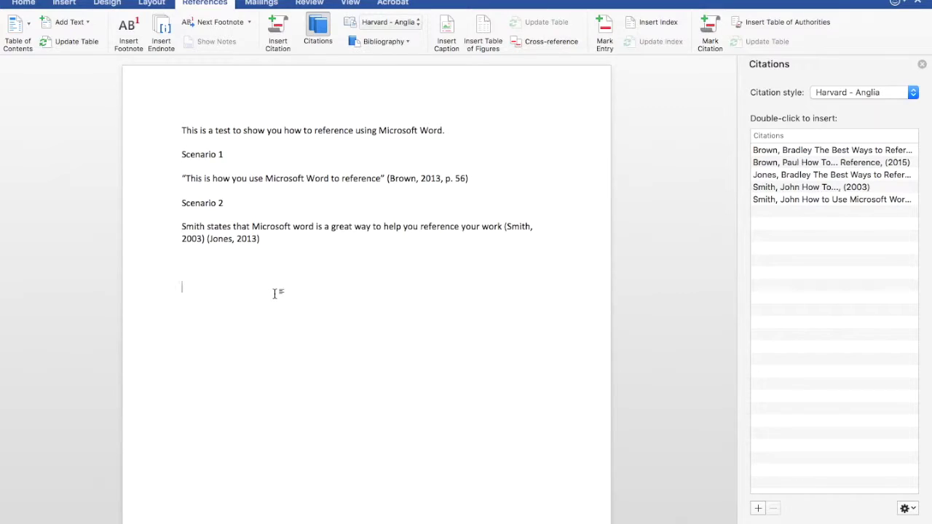
{"action": "left_click", "coordinate": [379, 42]}
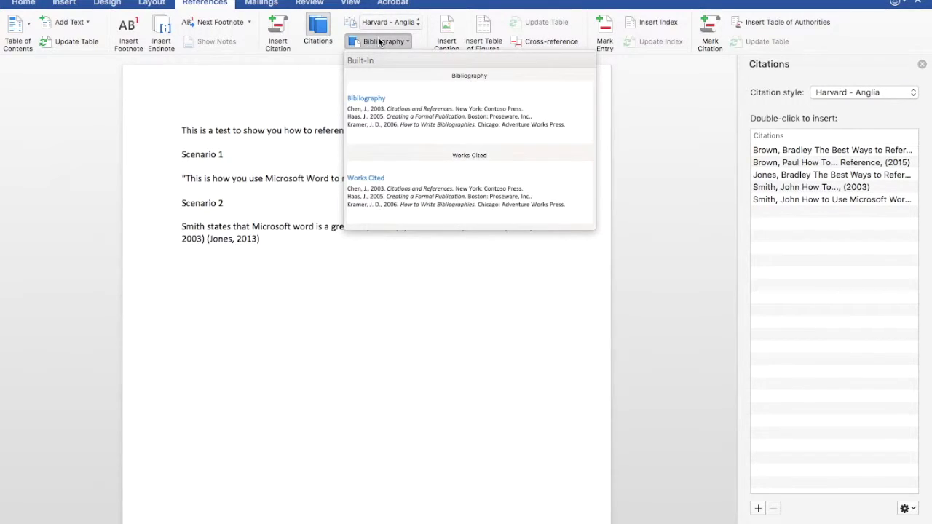
{"action": "left_click", "coordinate": [541, 106]}
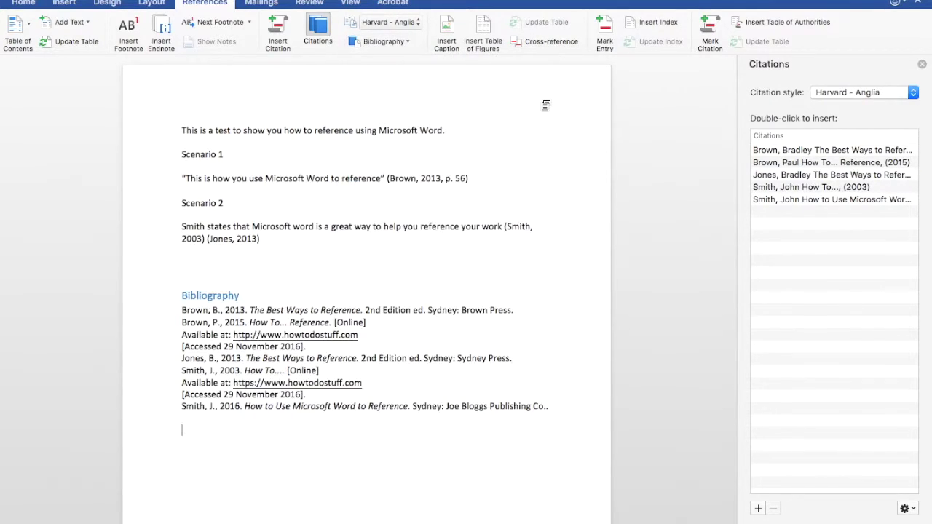
{"action": "left_click", "coordinate": [304, 289]}
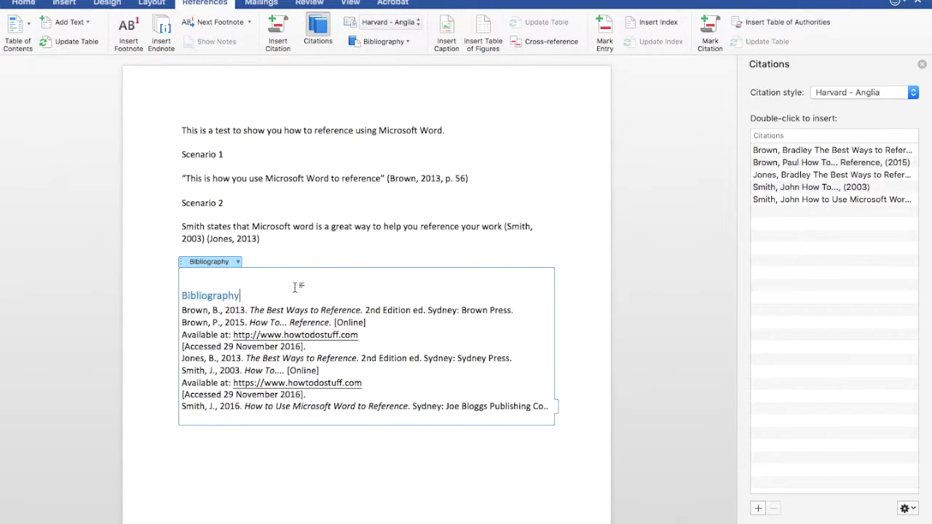
Update citations and bibliography, then add a blank line before each of the four later entries
{"action": "left_click", "coordinate": [238, 262]}
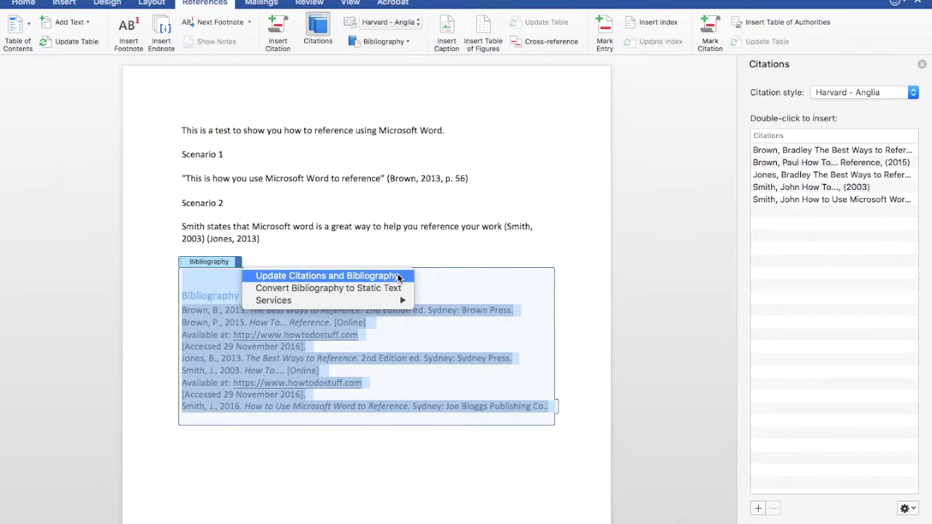
{"action": "left_click", "coordinate": [399, 277]}
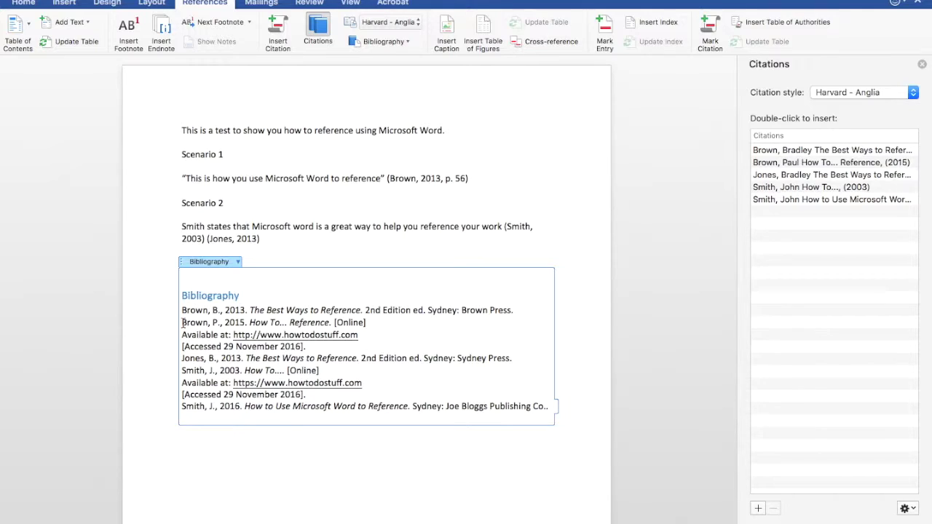
{"action": "left_click", "coordinate": [182, 323]}
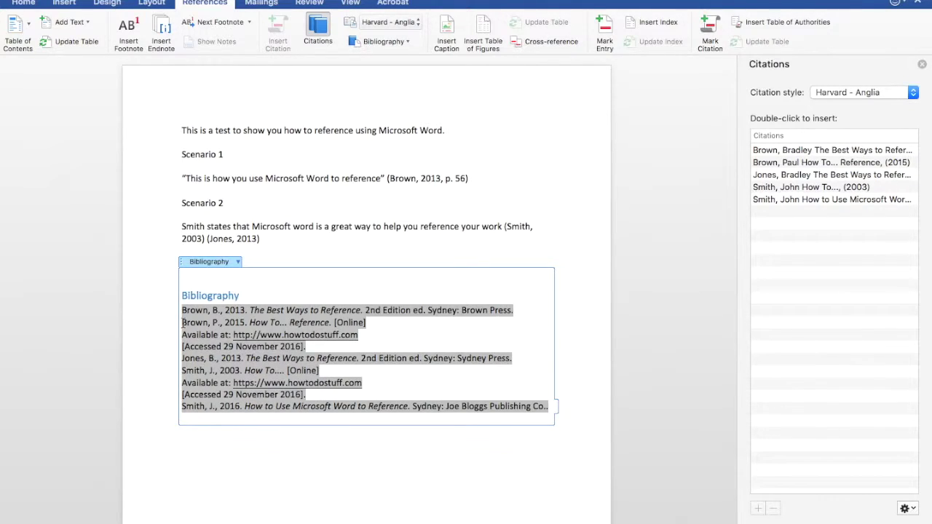
{"action": "key", "text": "Return"}
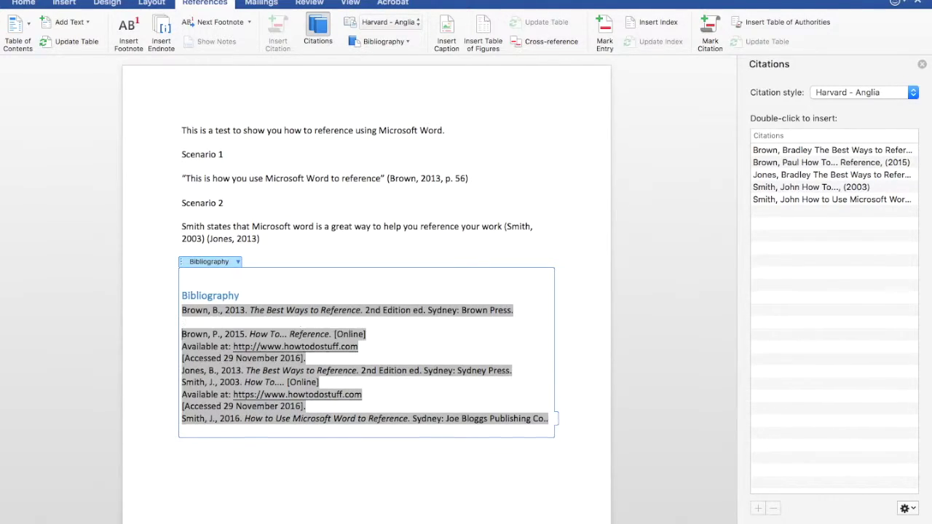
{"action": "left_click", "coordinate": [182, 370]}
{"action": "key", "text": "Return"}
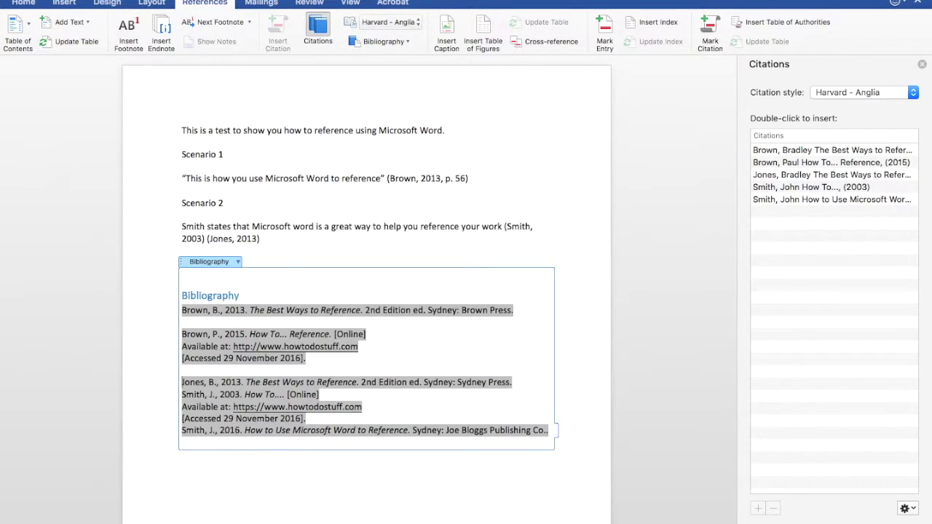
{"action": "left_click", "coordinate": [183, 396]}
{"action": "key", "text": "Return"}
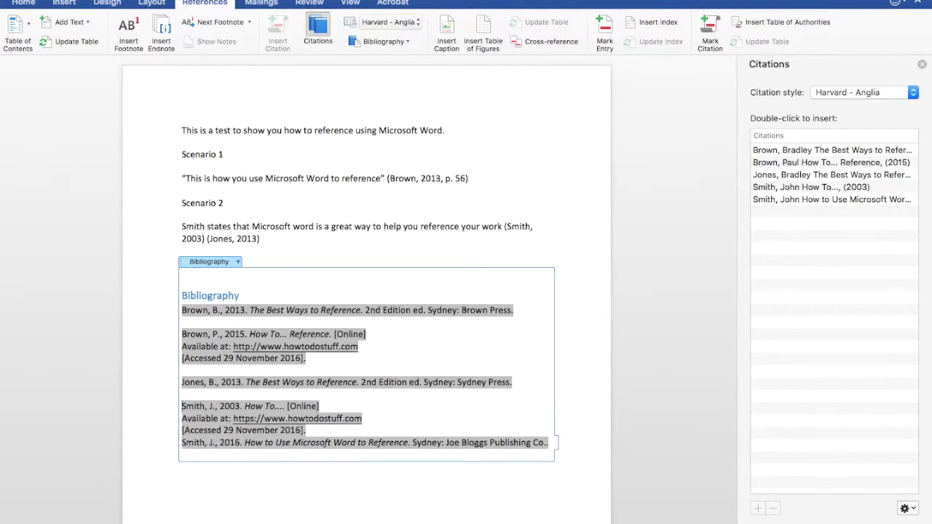
{"action": "left_click", "coordinate": [183, 442]}
{"action": "key", "text": "Return"}
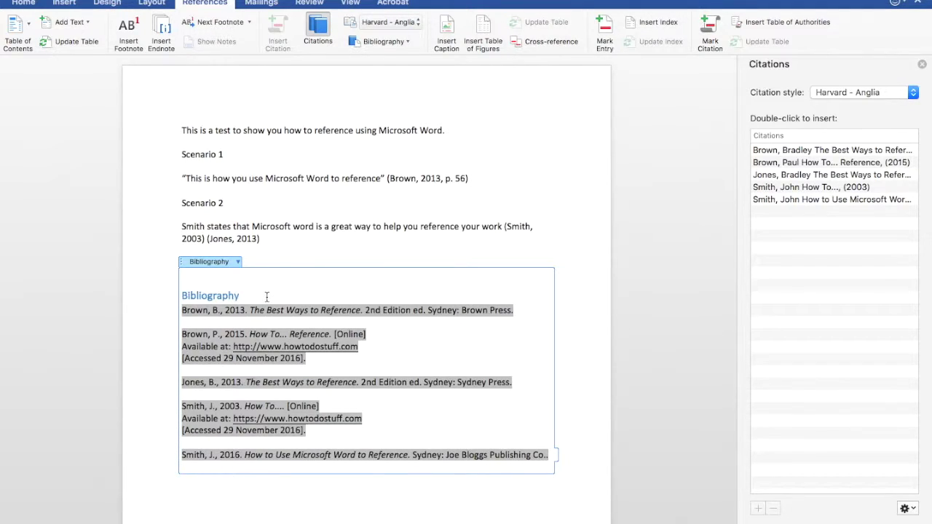
Join 'Available at' onto the [Online] line in the 2015 and 2003 online entries
{"action": "left_click", "coordinate": [182, 347]}
{"action": "key", "text": "BackSpace"}
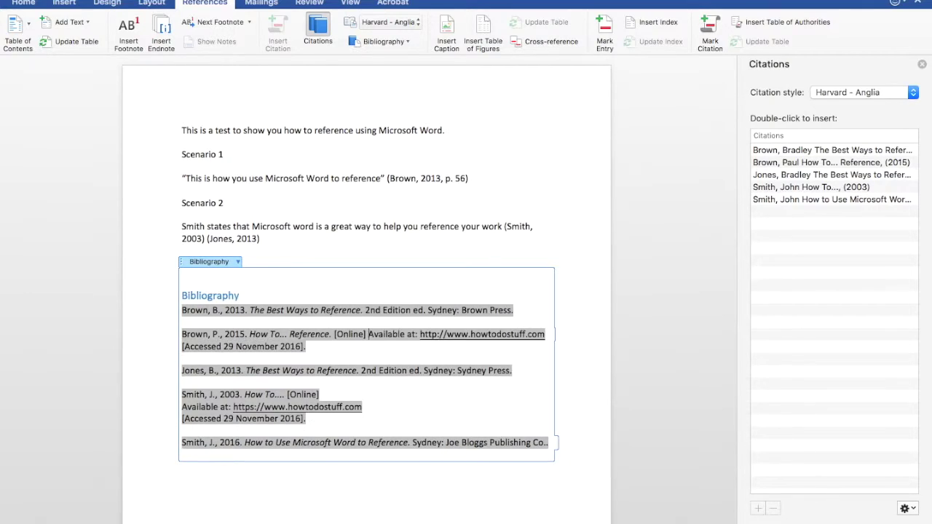
{"action": "left_click", "coordinate": [182, 347]}
{"action": "key", "text": "BackSpace"}
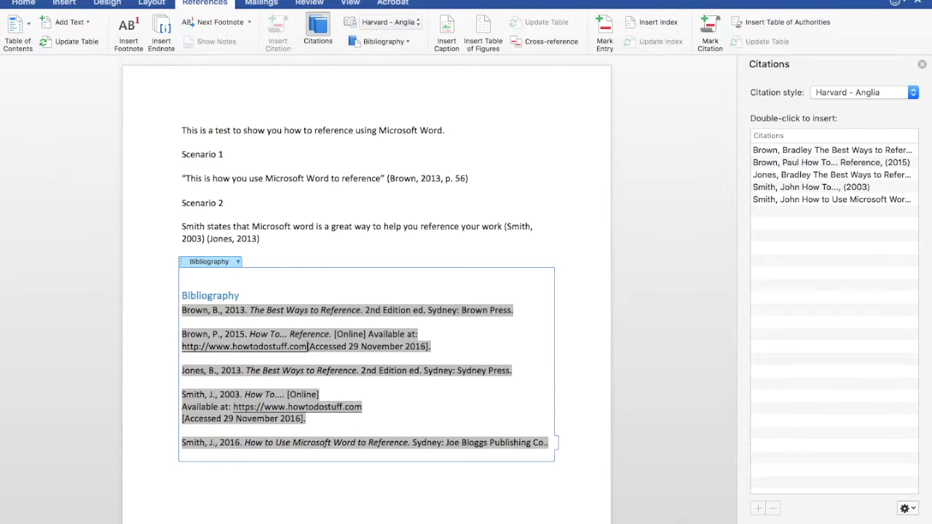
{"action": "key", "text": "super+z"}
{"action": "left_click", "coordinate": [183, 407]}
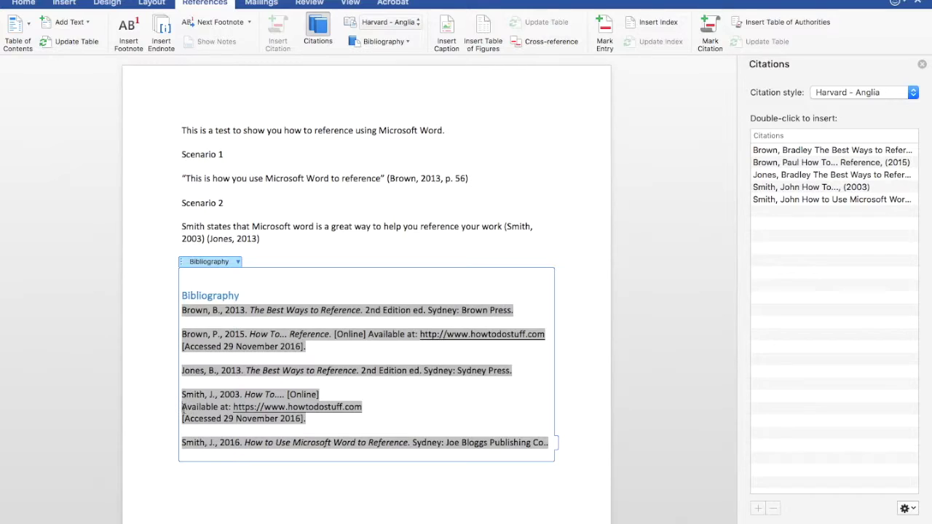
{"action": "key", "text": "BackSpace"}
{"action": "key", "text": "BackSpace"}
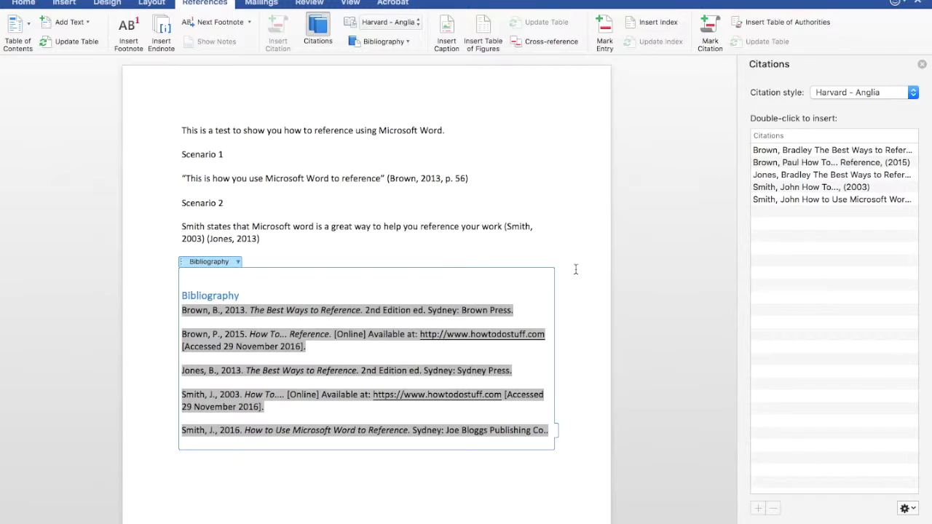
Preview the citations and bibliography in APA, Chicago and Turabian styles, then return to Harvard - Anglia
{"action": "left_click", "coordinate": [552, 195]}
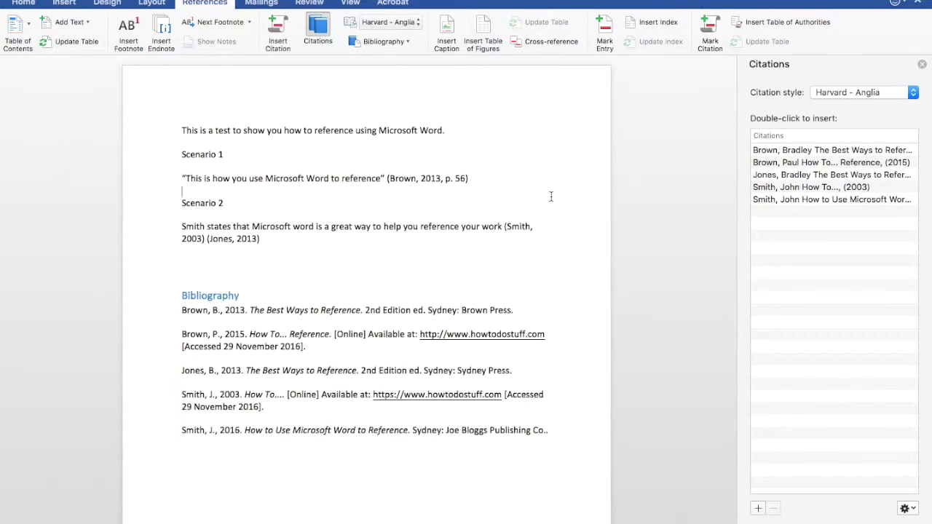
{"action": "left_click", "coordinate": [406, 23]}
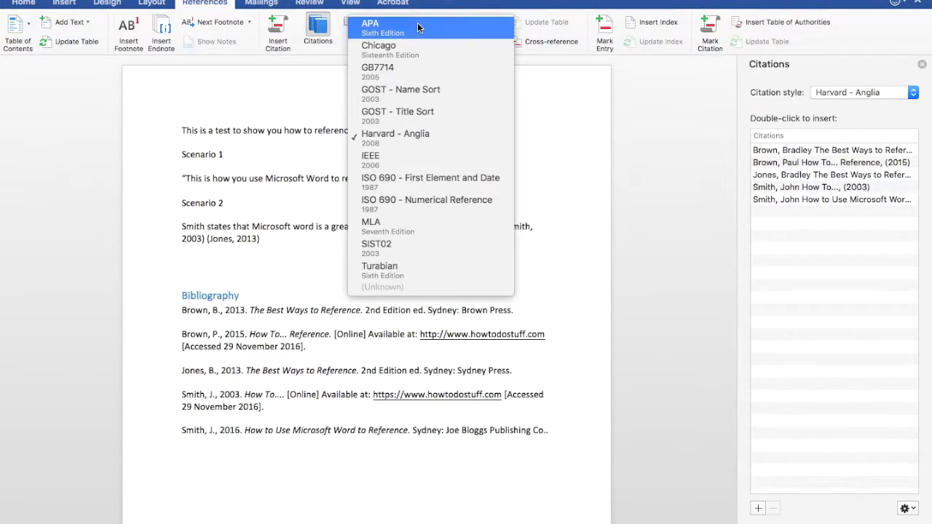
{"action": "left_click", "coordinate": [417, 28]}
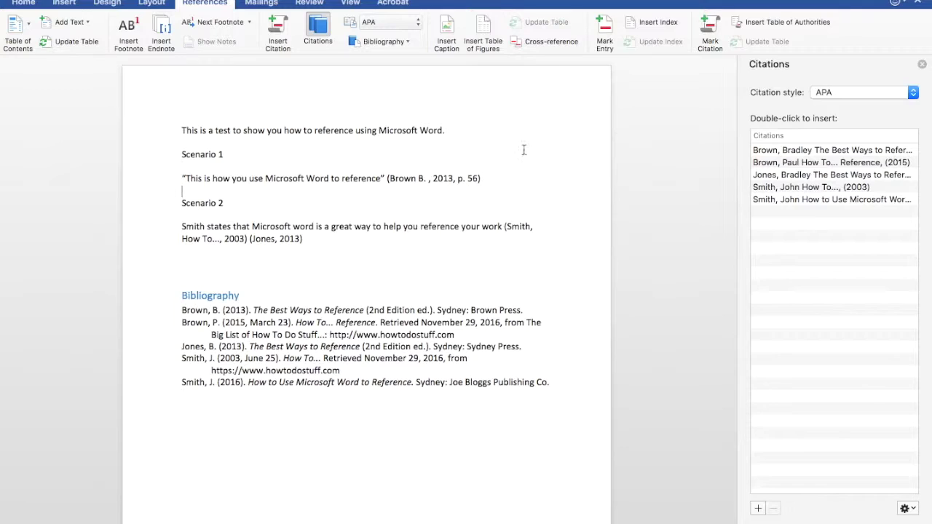
{"action": "left_click", "coordinate": [418, 26]}
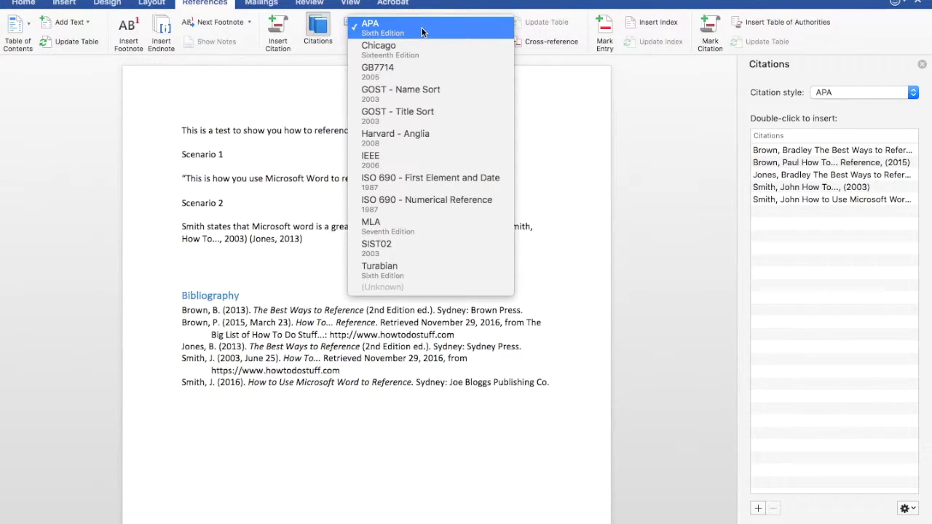
{"action": "left_click", "coordinate": [423, 50]}
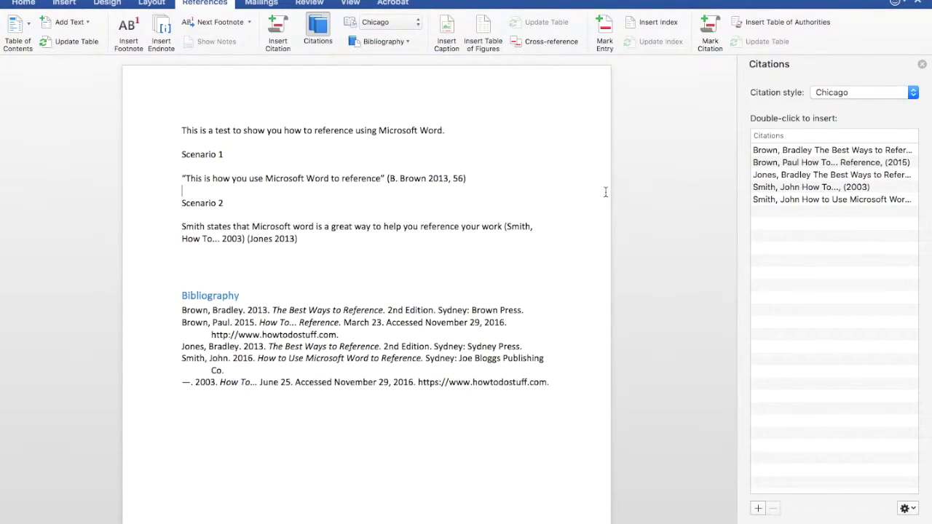
{"action": "left_click", "coordinate": [412, 24]}
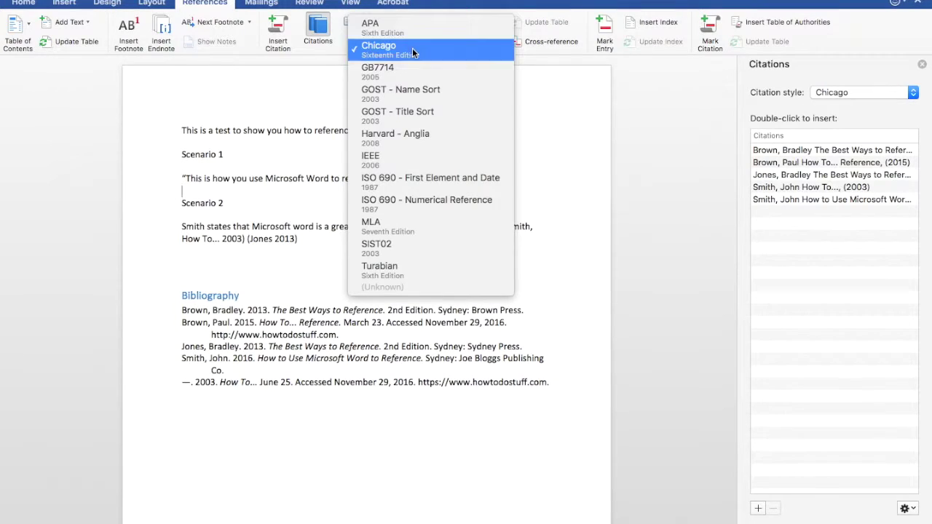
{"action": "left_click", "coordinate": [429, 267]}
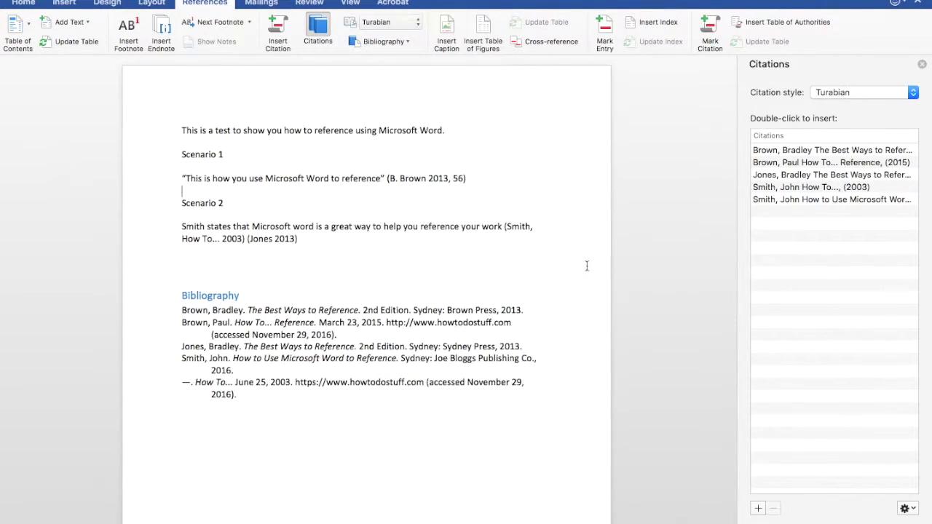
{"action": "left_click", "coordinate": [408, 23]}
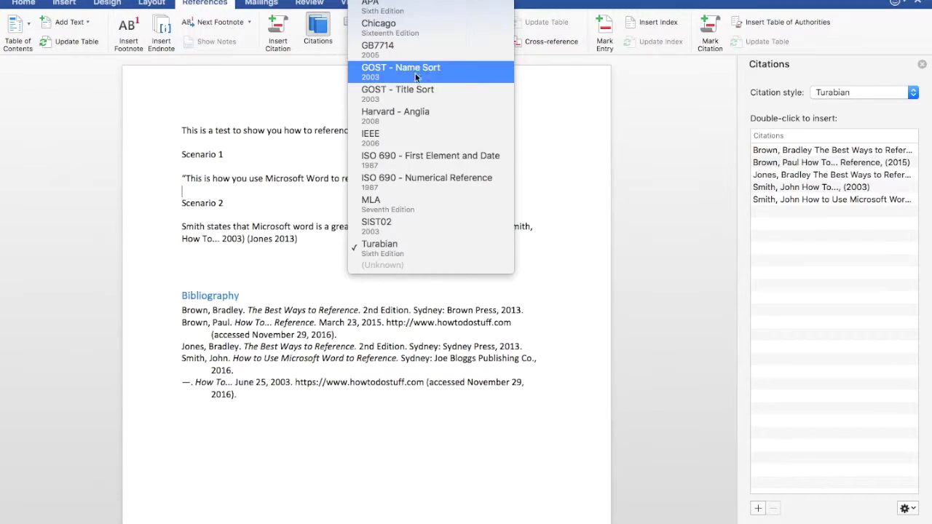
{"action": "left_click", "coordinate": [429, 115]}
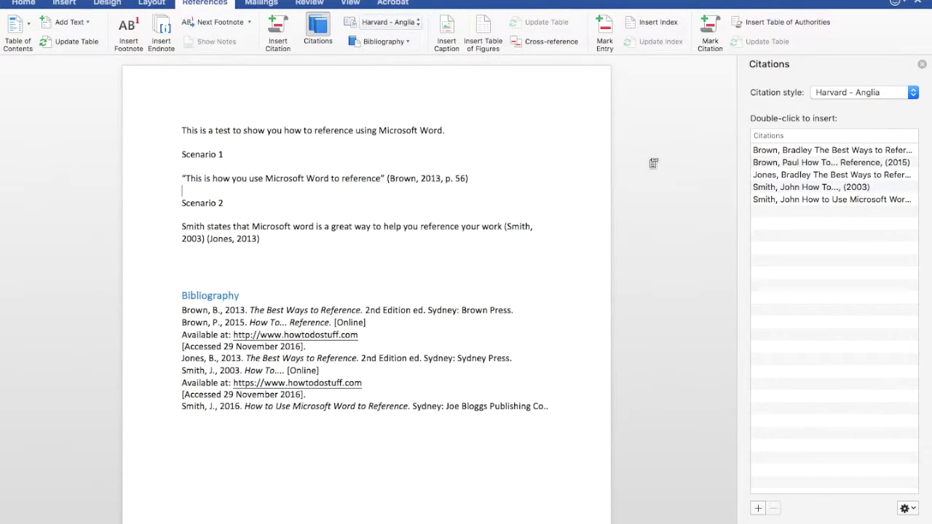